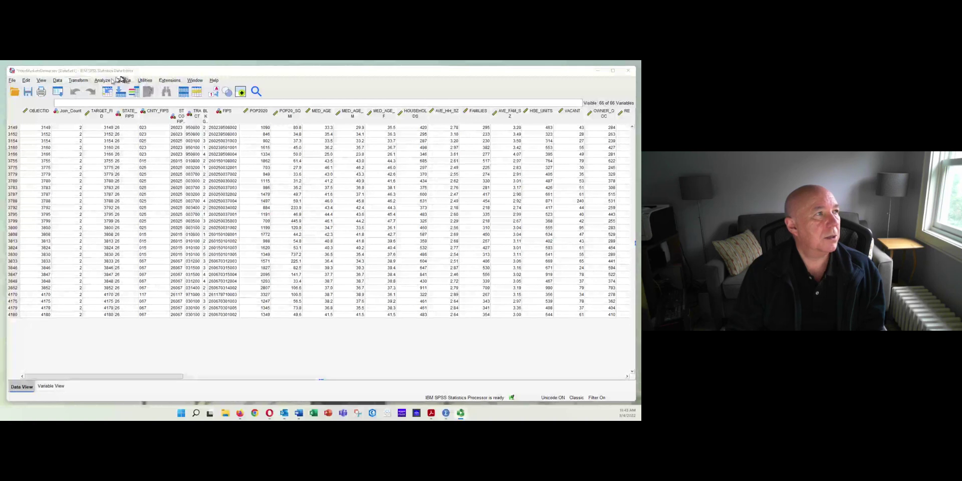
# - Start a Bivariate Correlations analysis with MED_AGE and AVE_FAM_SZ as its variables
pyautogui.click(101, 81)
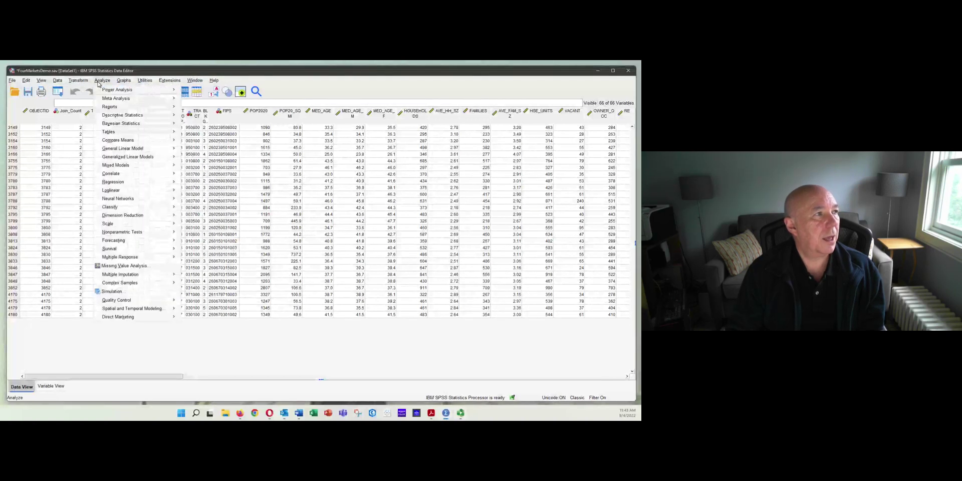
pyautogui.moveTo(123, 178)
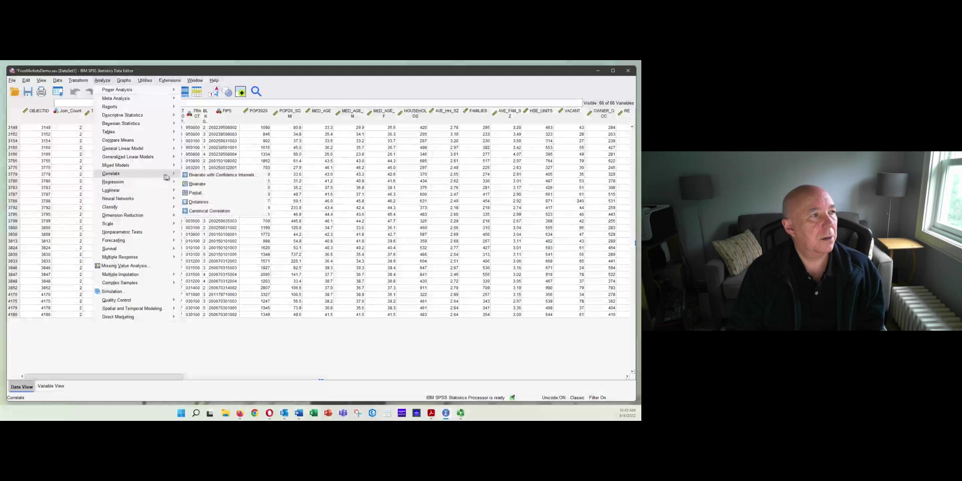
pyautogui.click(196, 184)
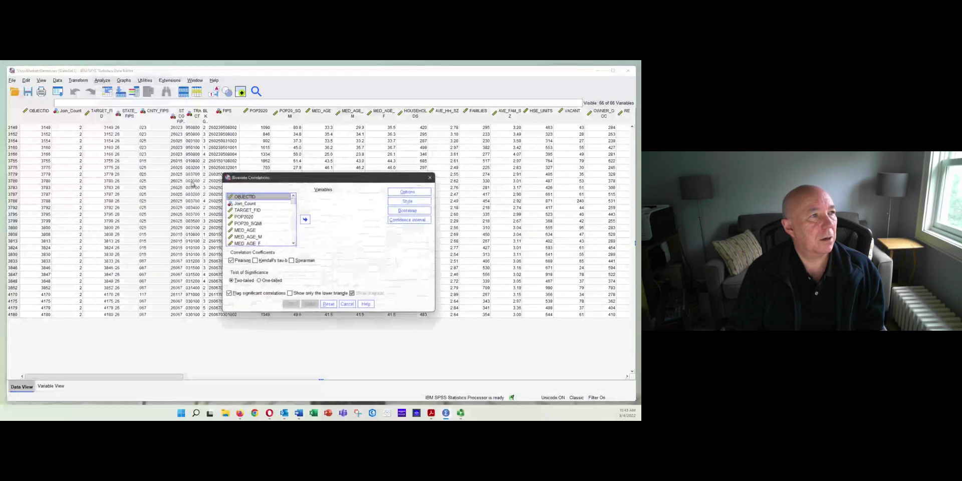
pyautogui.click(245, 230)
pyautogui.click(305, 220)
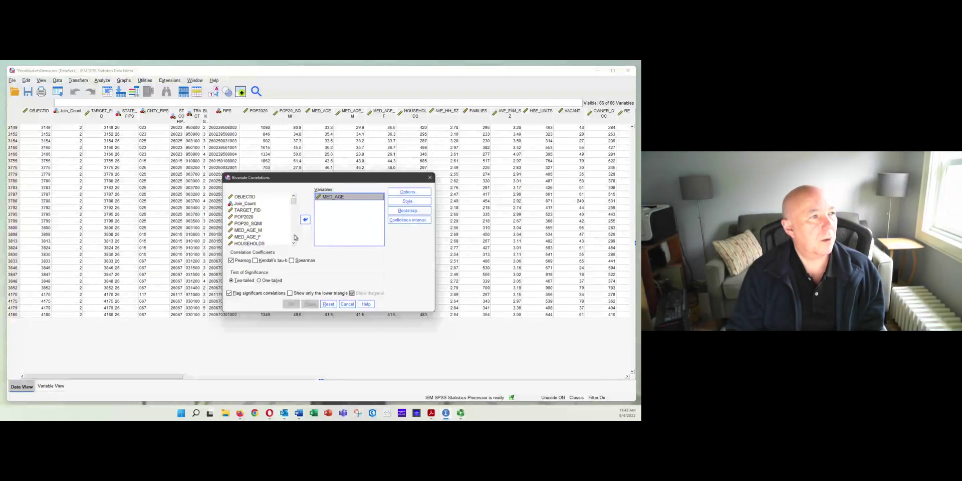
pyautogui.scroll(-3, 295, 237)
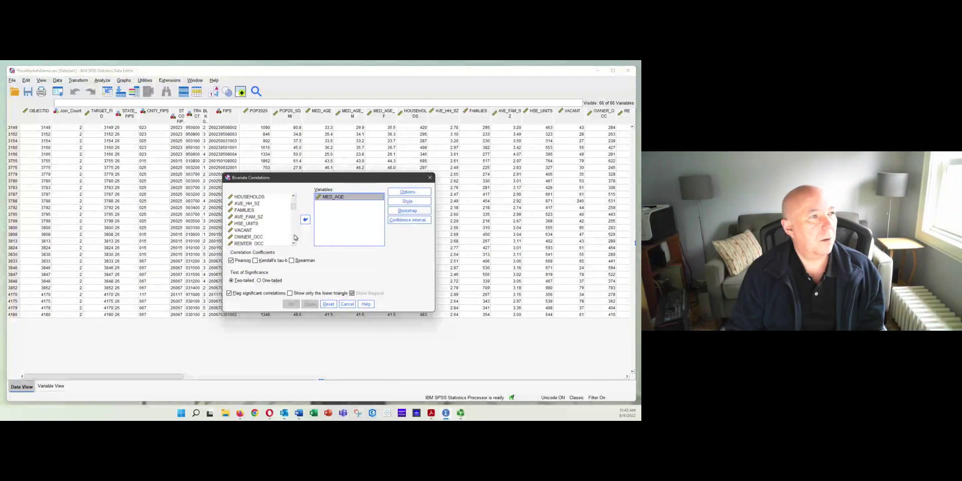
pyautogui.click(255, 216)
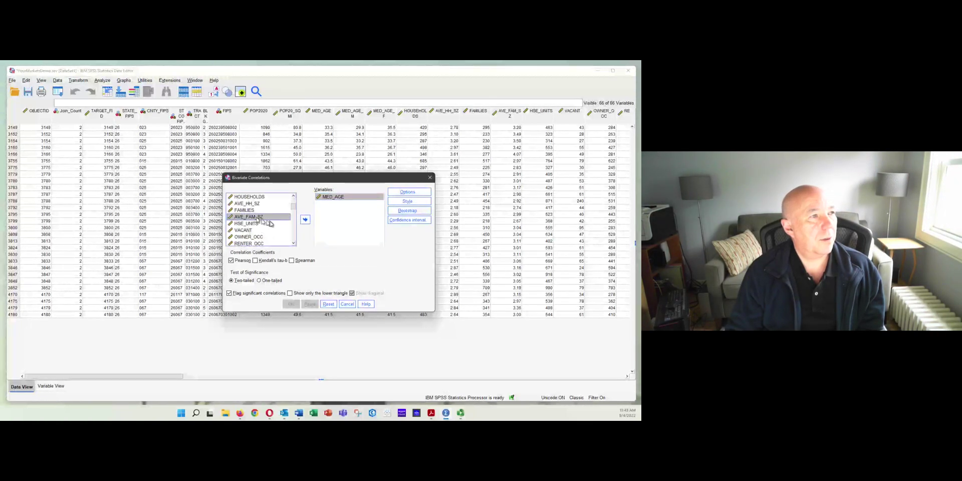
pyautogui.click(305, 220)
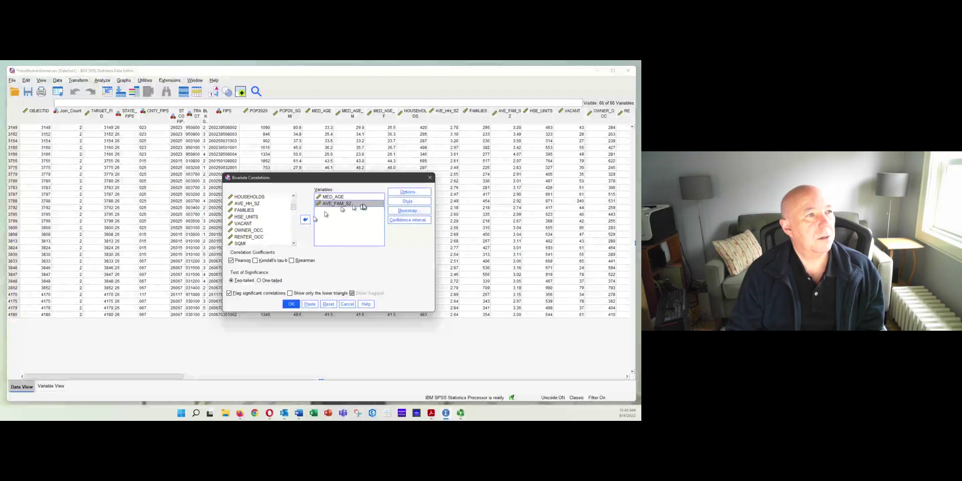
# - Request means and standard deviations plus bias-adjusted confidence intervals for the Pearson correlation, and run the analysis
pyautogui.click(408, 192)
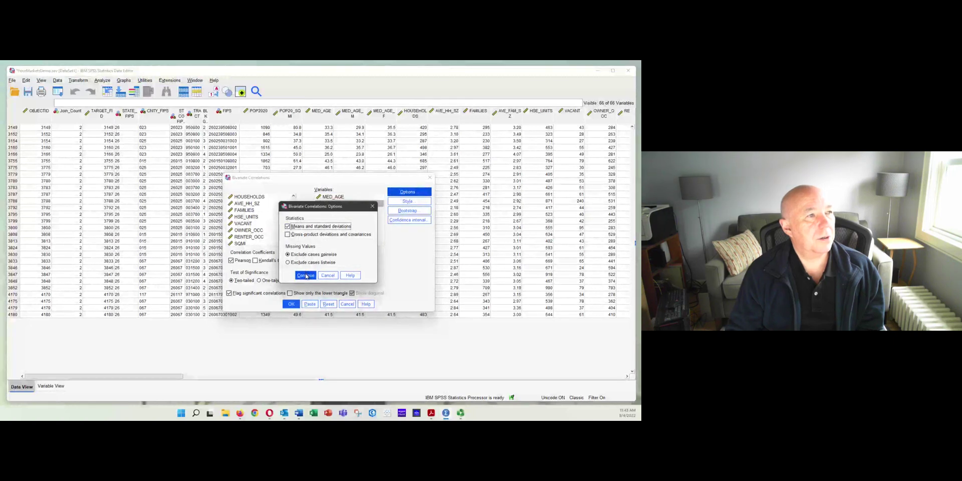
pyautogui.click(306, 275)
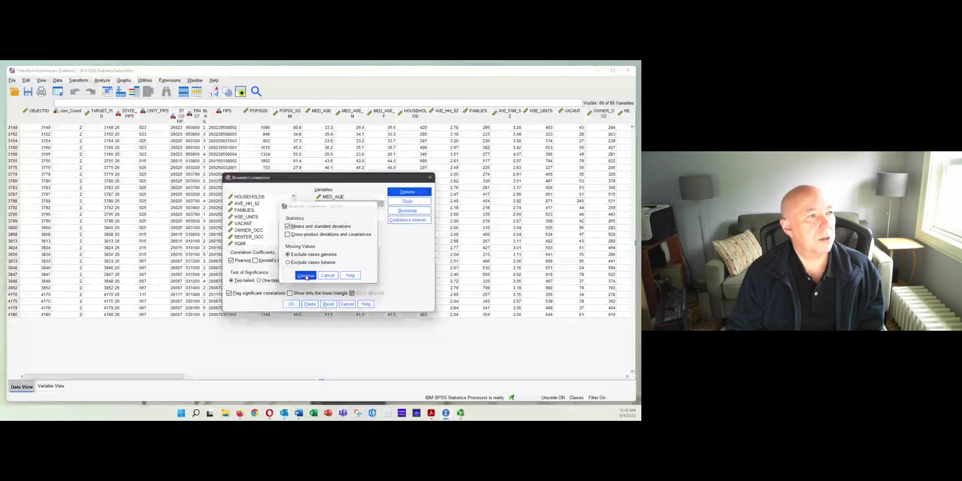
pyautogui.click(409, 220)
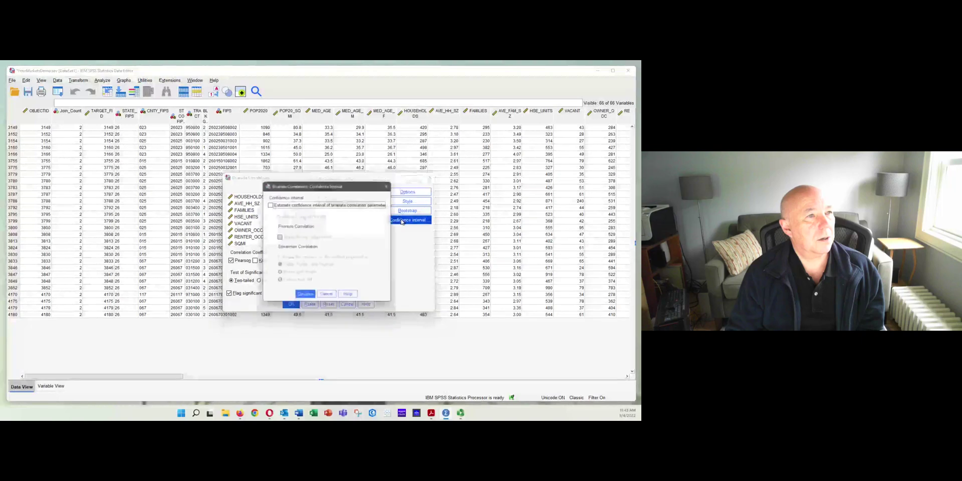
pyautogui.click(269, 204)
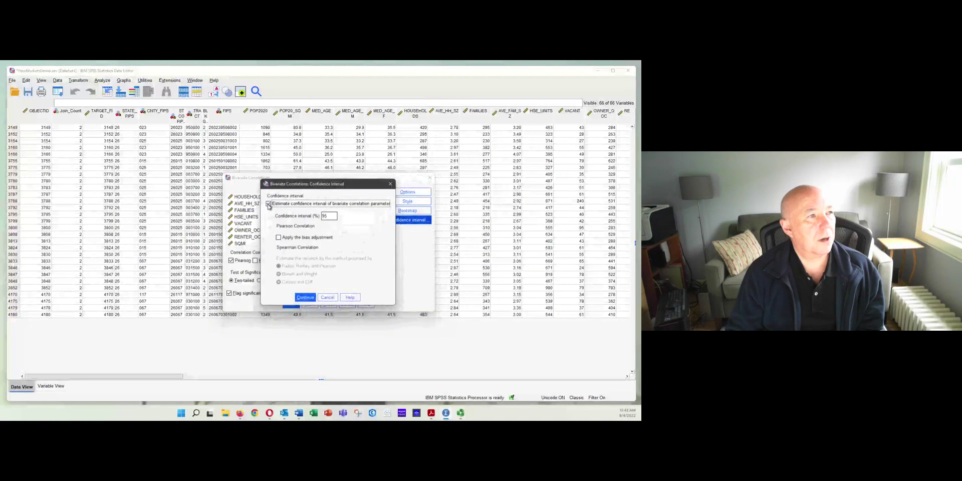
pyautogui.click(278, 237)
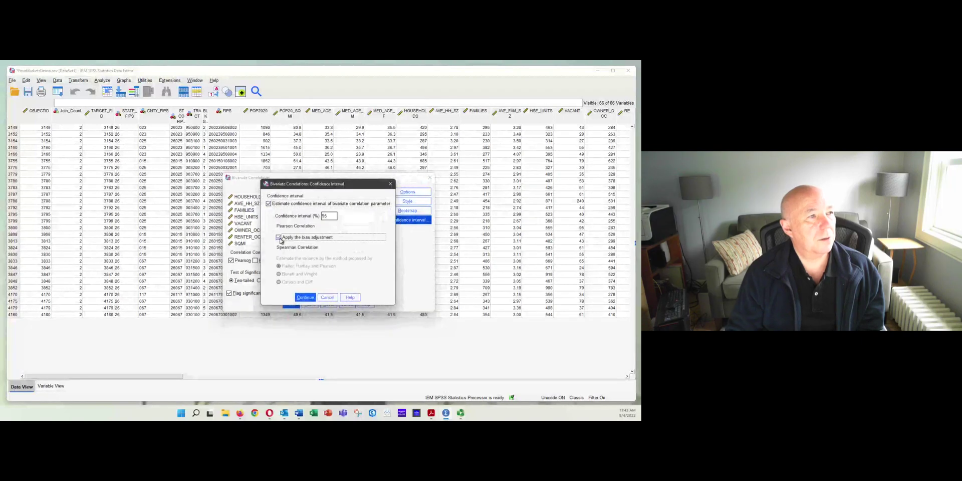
pyautogui.click(304, 299)
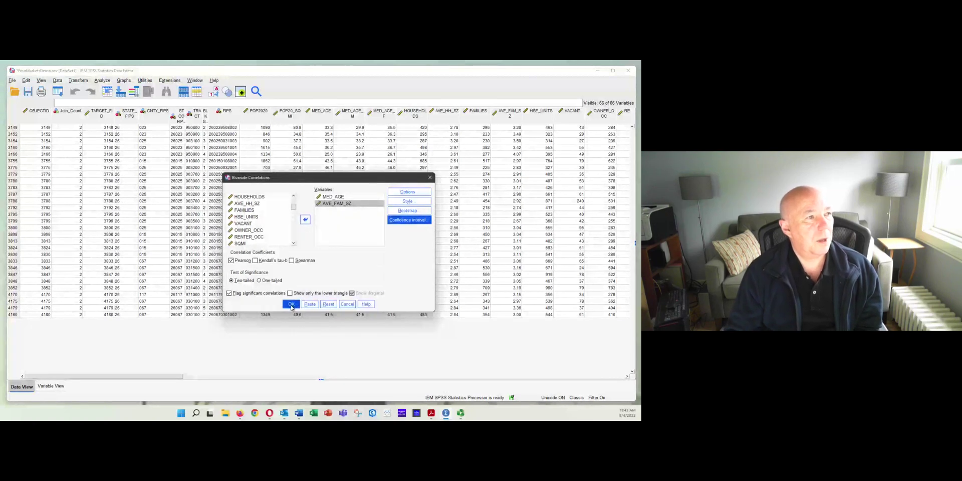
pyautogui.click(289, 305)
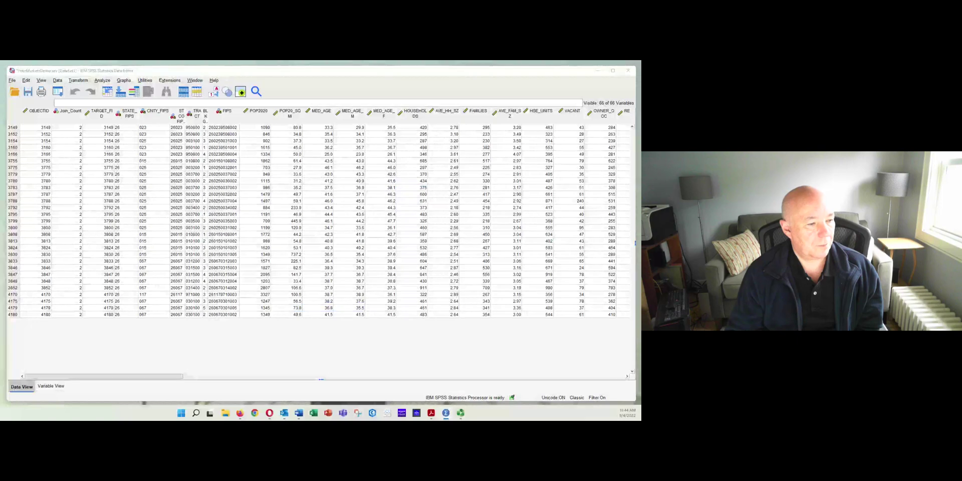
# - Examine the descriptive statistics, correlations and confidence intervals tables for MED_AGE and AVE_FAM_SZ in the output
pyautogui.moveTo(380, 419); pyautogui.dragTo(392, 112)
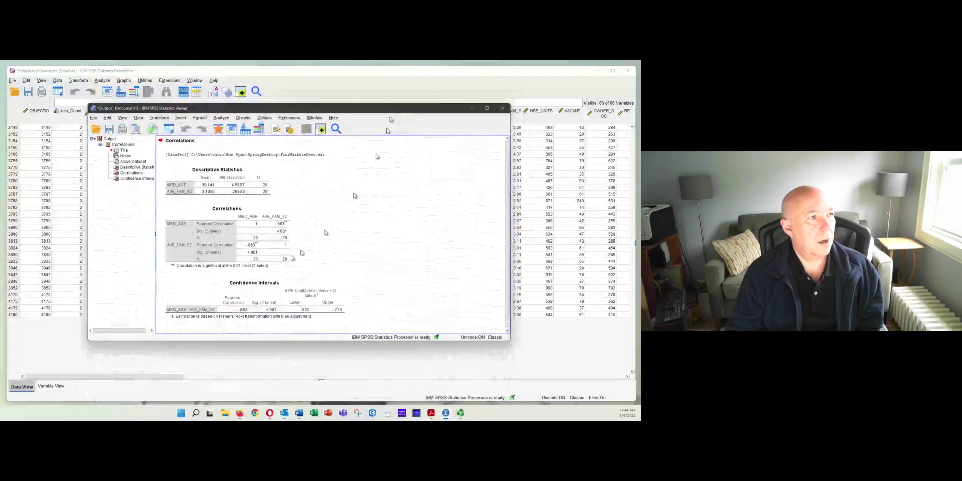
pyautogui.click(203, 192)
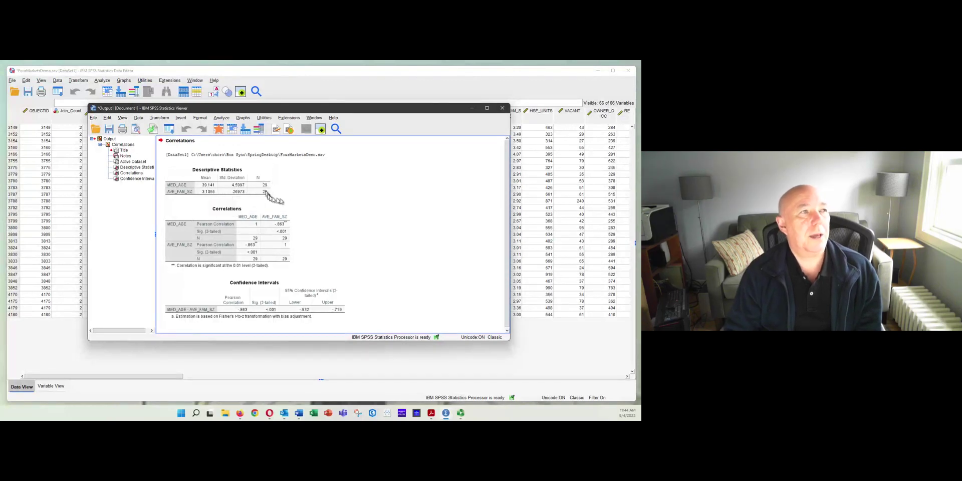
pyautogui.click(261, 210)
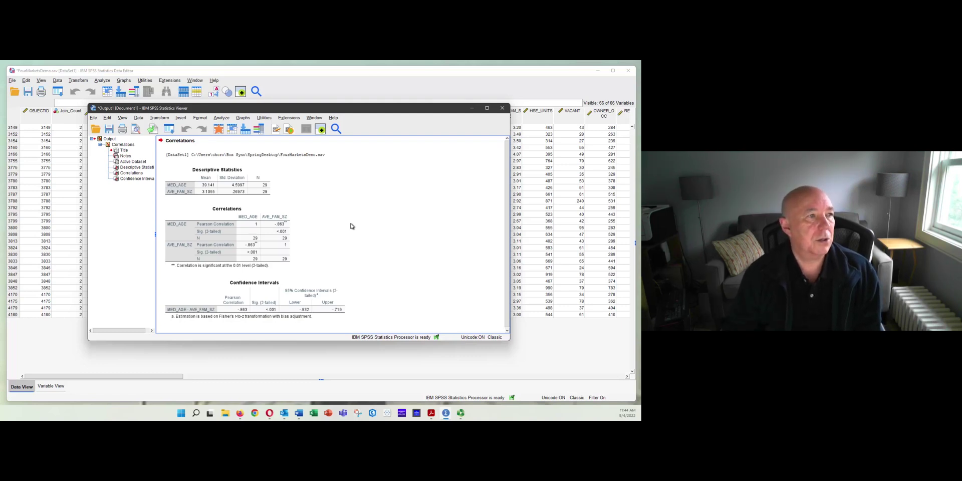
pyautogui.click(180, 271)
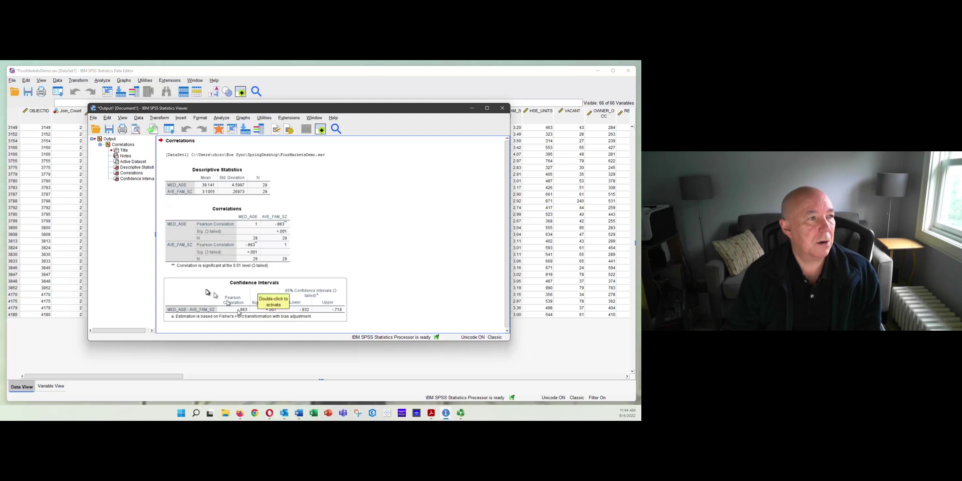
pyautogui.click(183, 273)
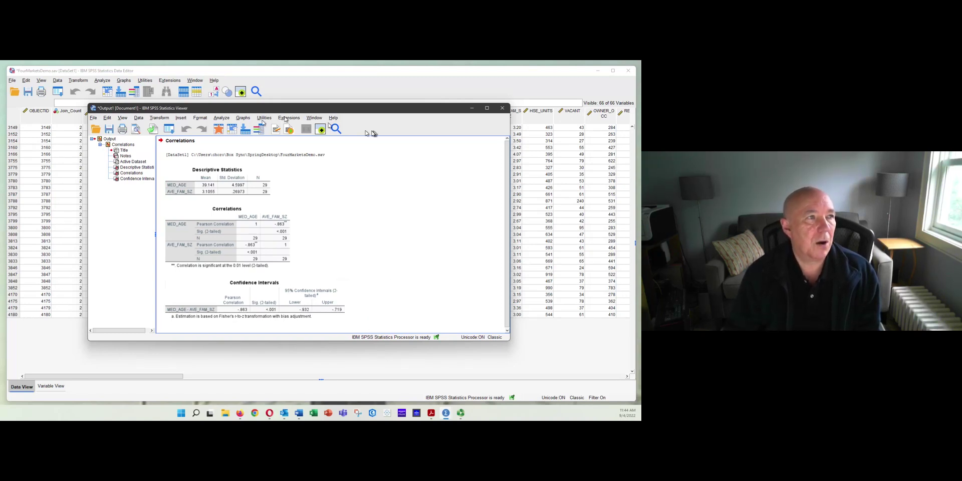
# - Return to the data set, reopen Bivariate Correlations and widen its dialog so the long variable names are readable
pyautogui.click(340, 74)
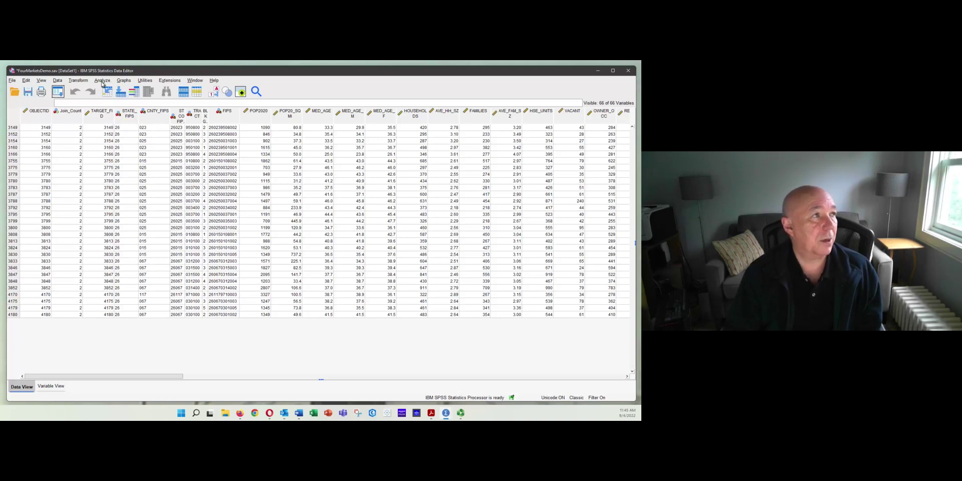
pyautogui.click(103, 81)
pyautogui.moveTo(119, 175)
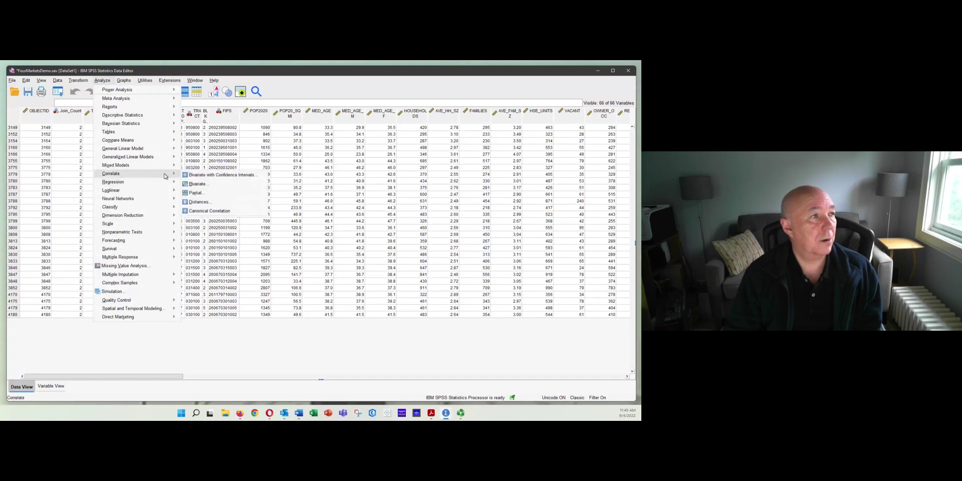
pyautogui.click(196, 183)
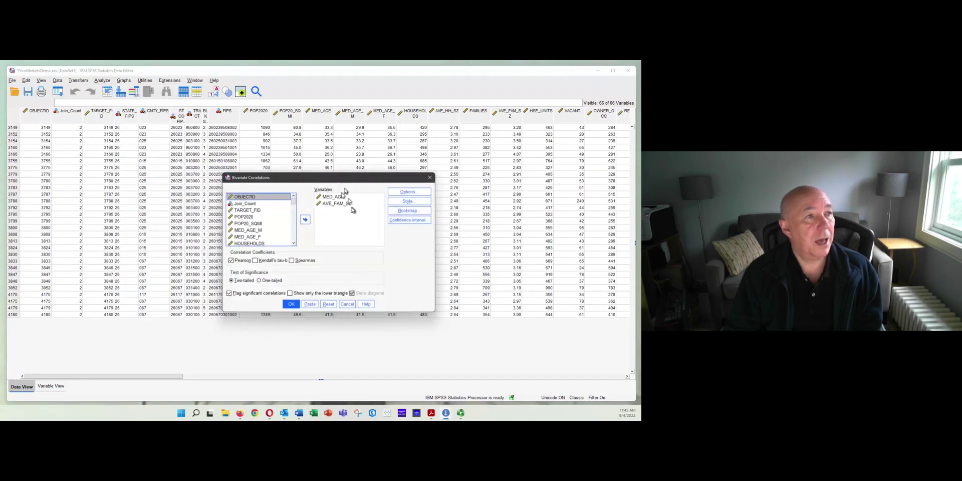
pyautogui.moveTo(295, 208); pyautogui.dragTo(294, 220)
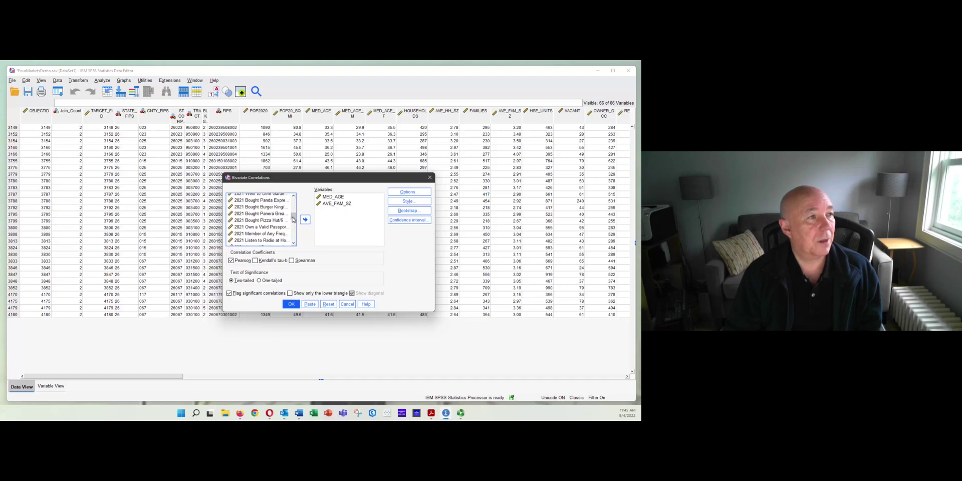
pyautogui.moveTo(294, 219); pyautogui.dragTo(293, 231)
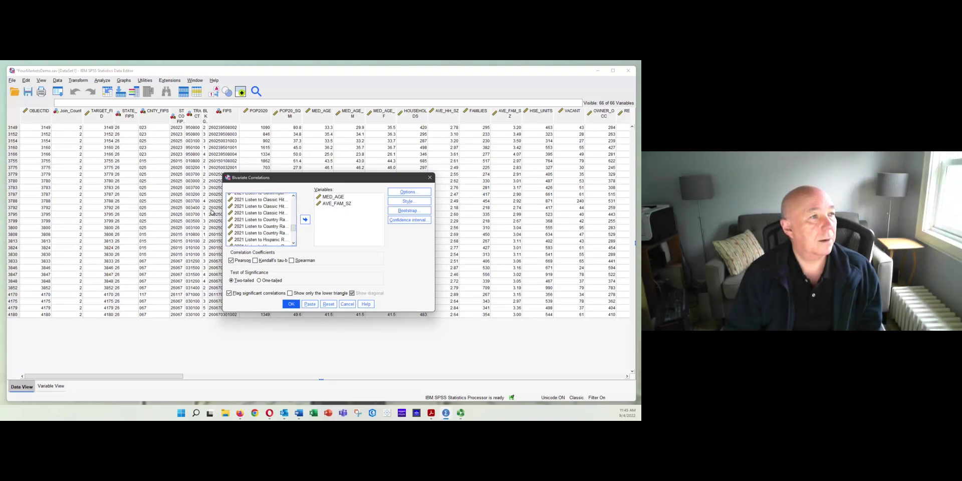
pyautogui.moveTo(223, 199); pyautogui.dragTo(49, 199)
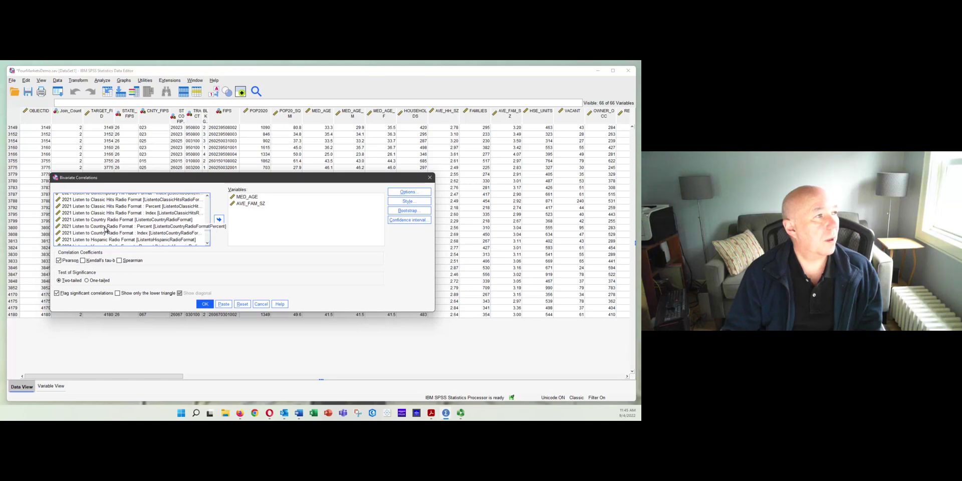
# - Add "2021 Listen to Public Radio Format : Percent" and "2021 Went to Olive Garden/6 Mo : Percent" to the correlation variables
pyautogui.moveTo(208, 230); pyautogui.dragTo(208, 235)
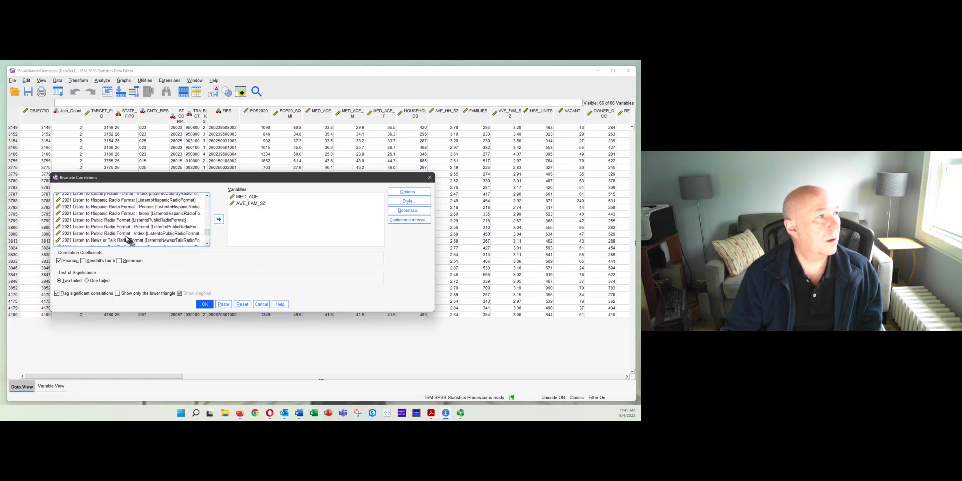
pyautogui.click(115, 227)
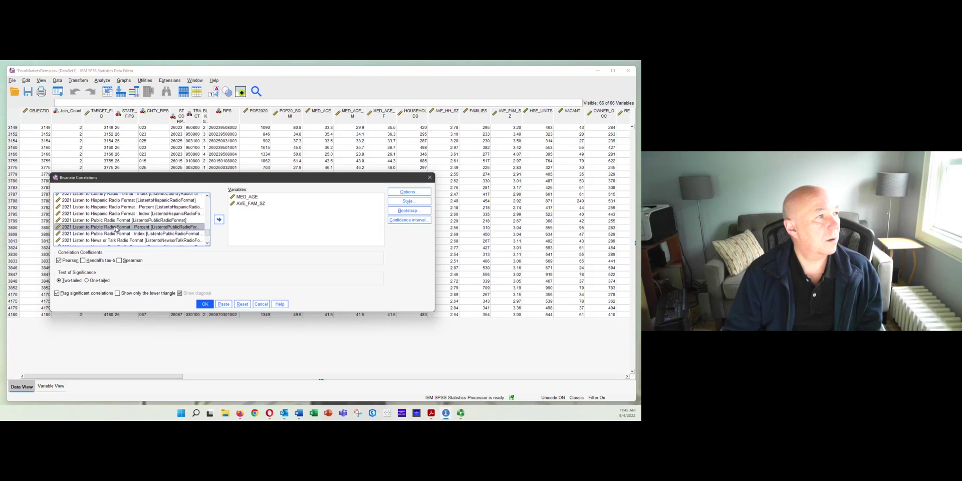
pyautogui.click(218, 222)
pyautogui.moveTo(211, 236); pyautogui.dragTo(209, 217)
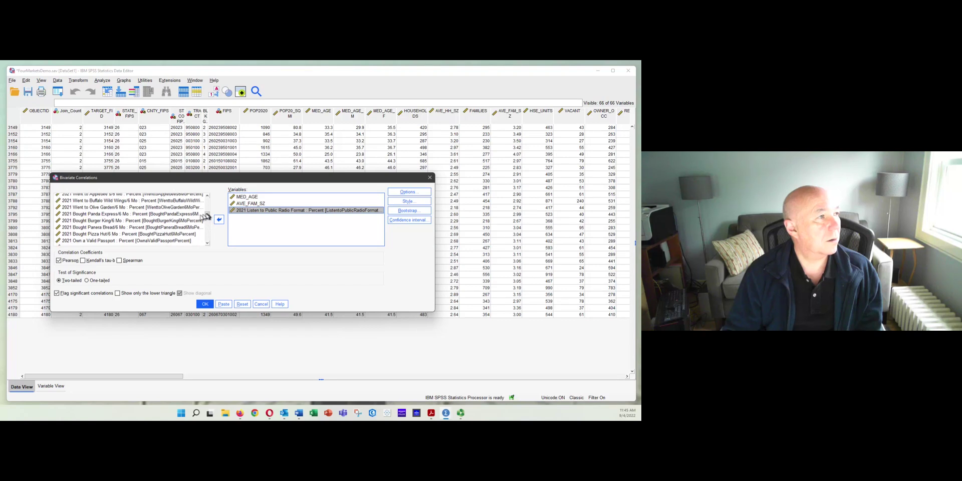
pyautogui.click(110, 207)
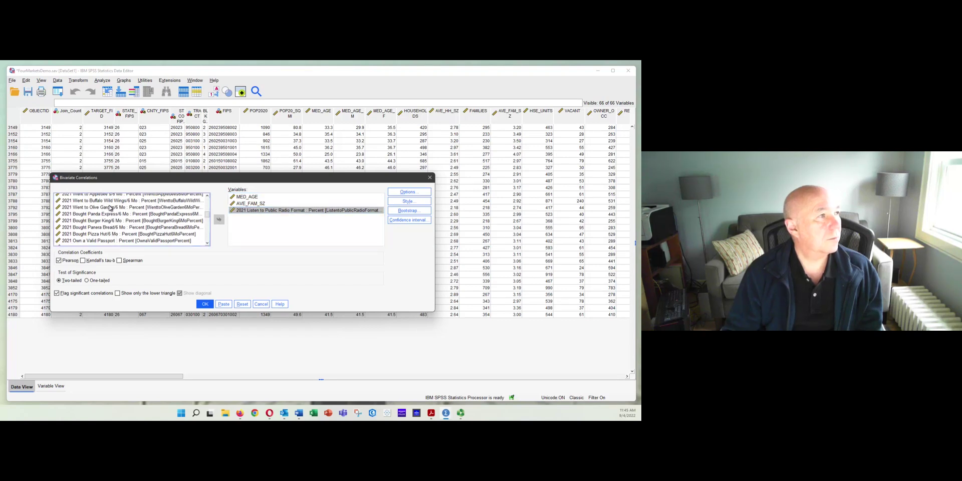
pyautogui.click(218, 222)
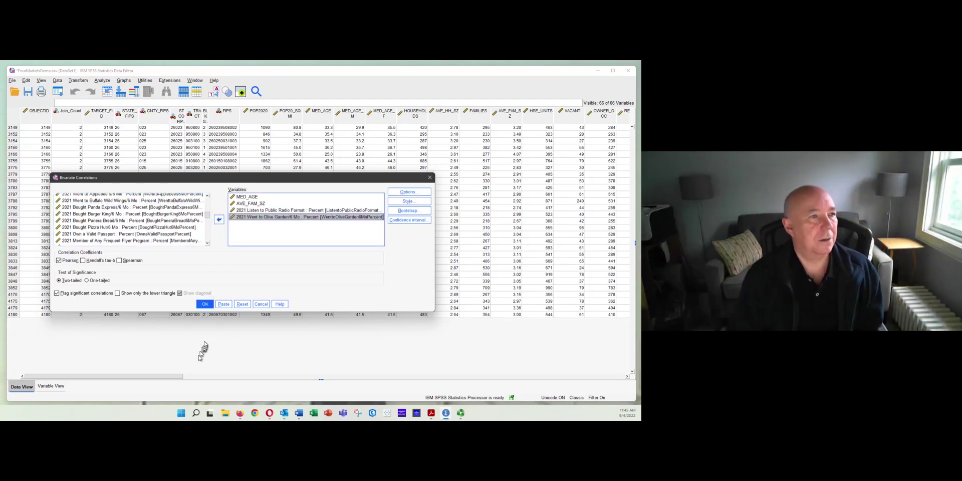
# - Run the four-variable correlation with means and standard deviations included, and enlarge the output window
pyautogui.click(409, 192)
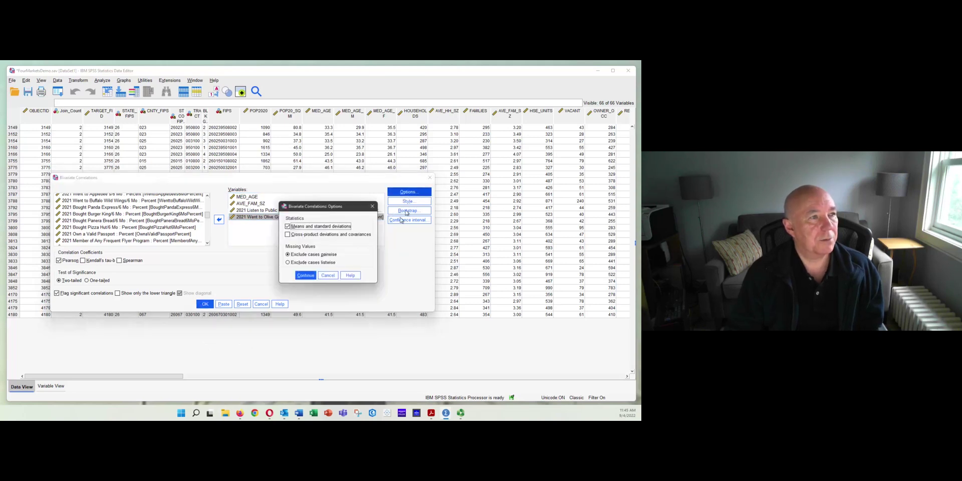
pyautogui.click(306, 275)
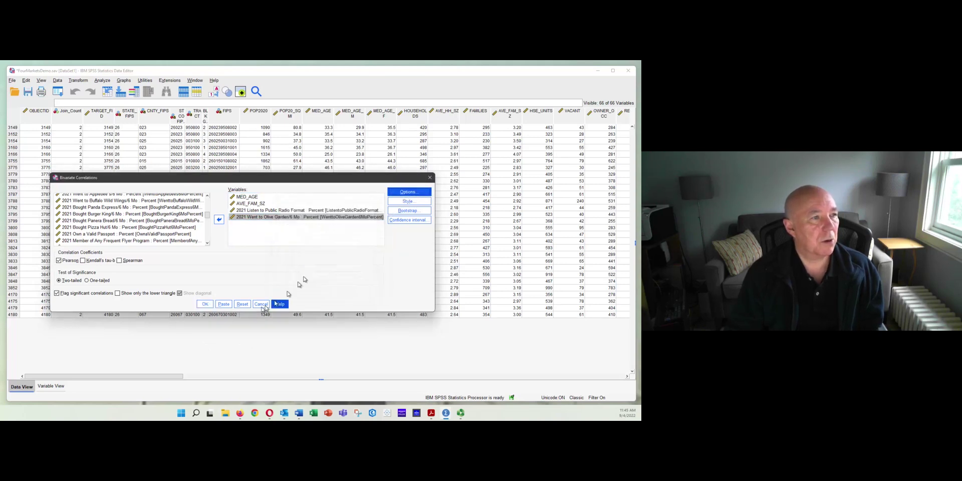
pyautogui.click(205, 305)
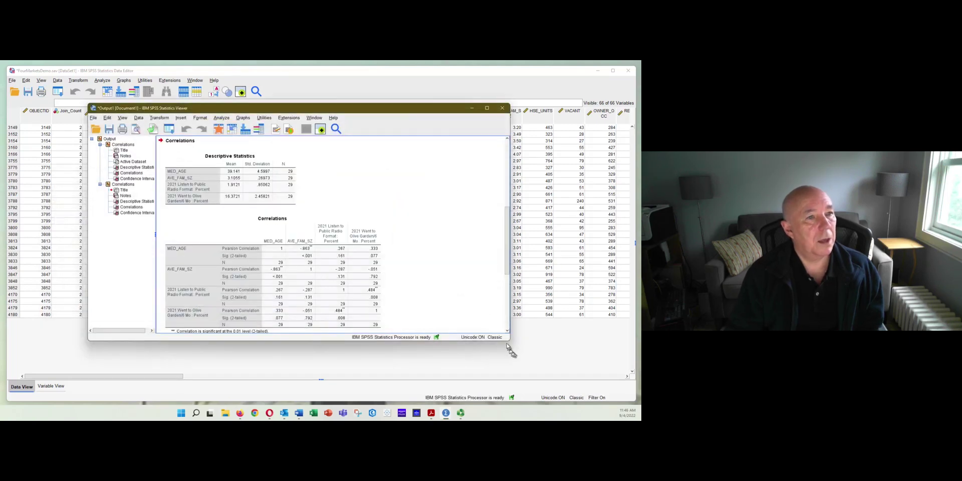
pyautogui.moveTo(511, 344); pyautogui.dragTo(537, 374)
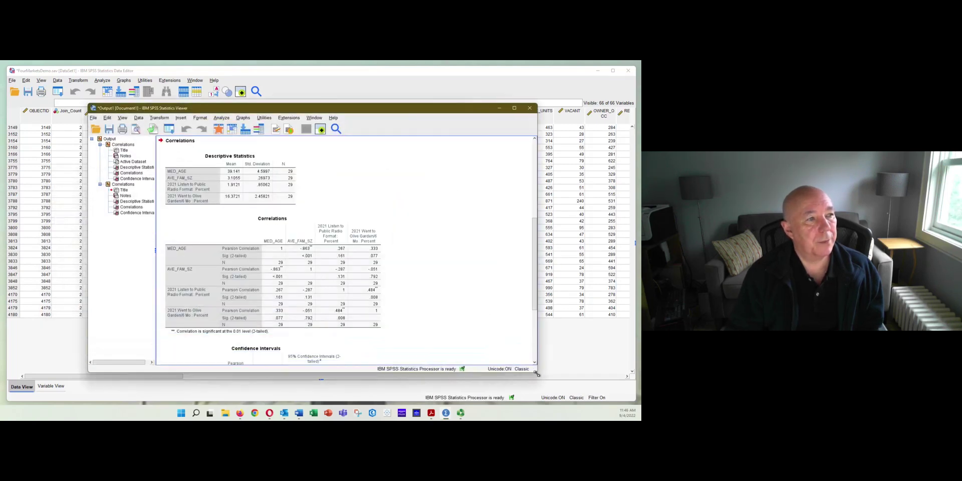